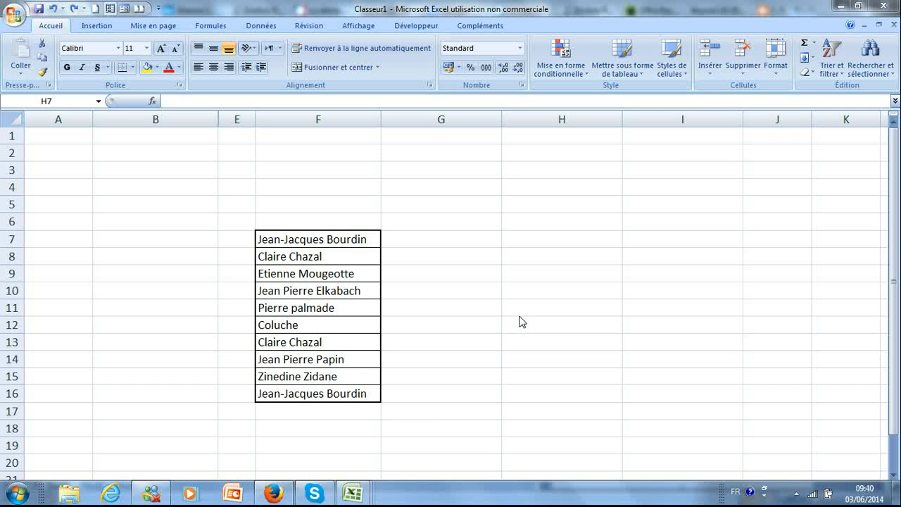
Start a duplicate-values highlighting rule (Valeurs en double) on the names in F7:F16.
left_click(413, 262)
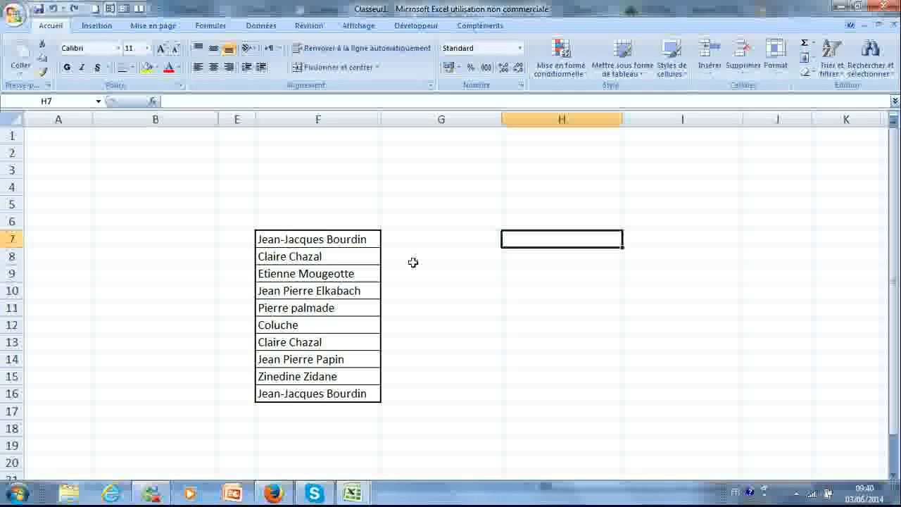
left_click_drag(354, 241, 357, 393)
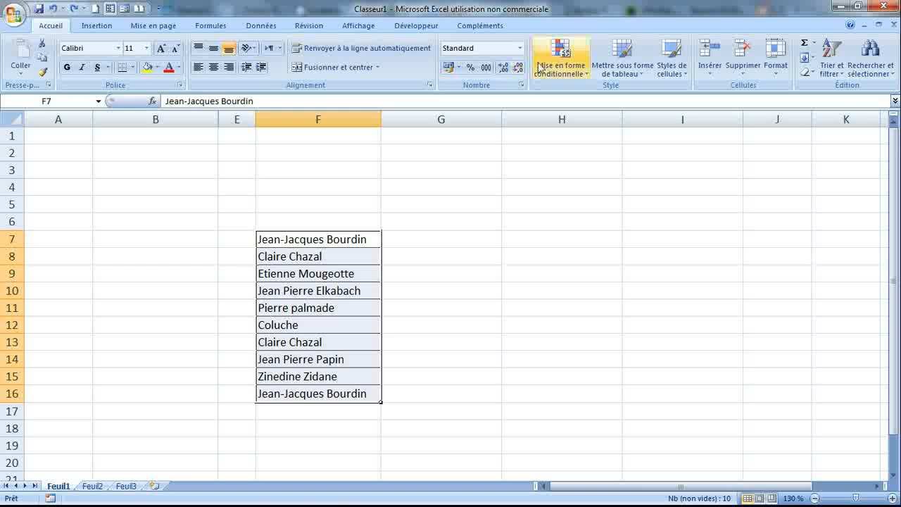
left_click(578, 71)
mouse_move(620, 95)
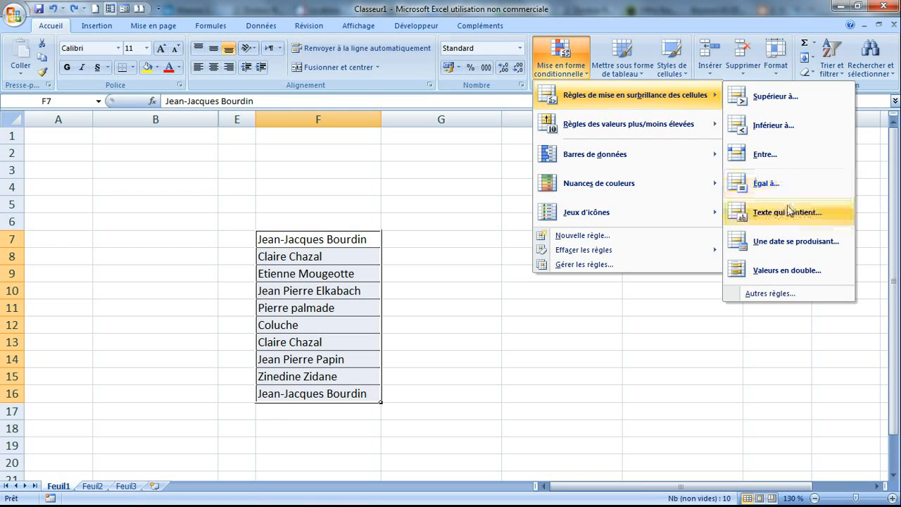
left_click(805, 271)
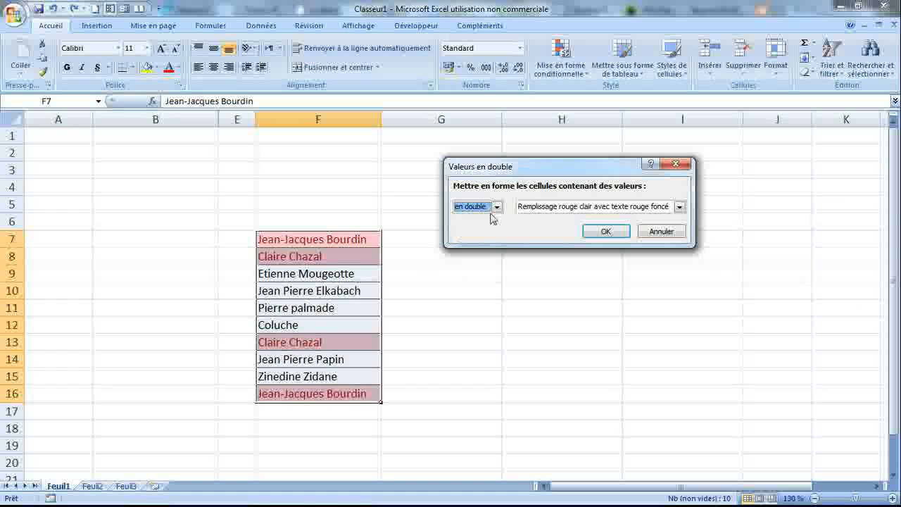
Preview the rule on unique values (uniques), and set it back to duplicates (en double).
left_click(497, 207)
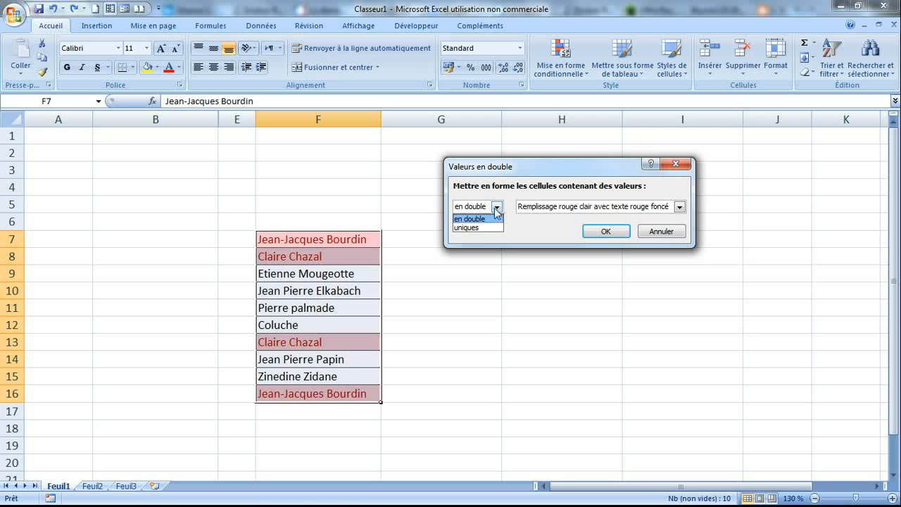
left_click(482, 228)
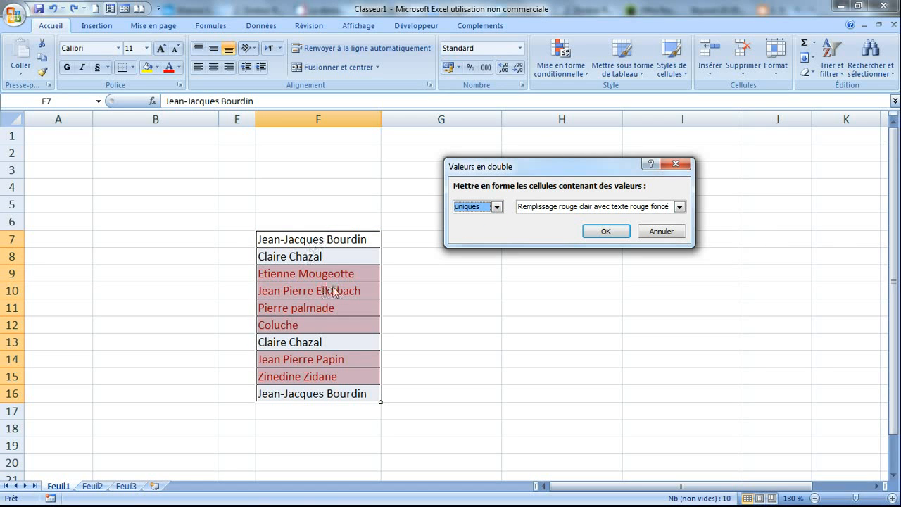
left_click(497, 207)
left_click(477, 219)
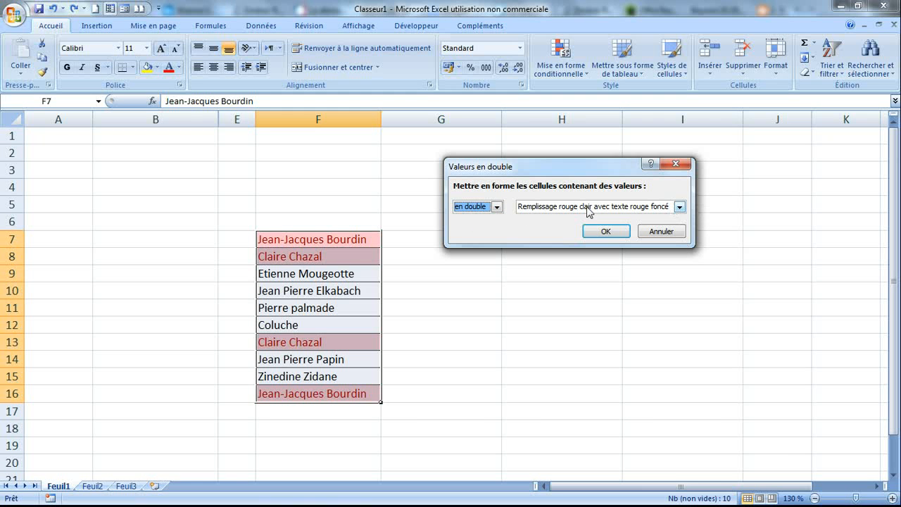
Preview the green fill with dark green text, and apply the duplicates rule with light red fill and dark red text.
left_click(679, 206)
left_click(623, 237)
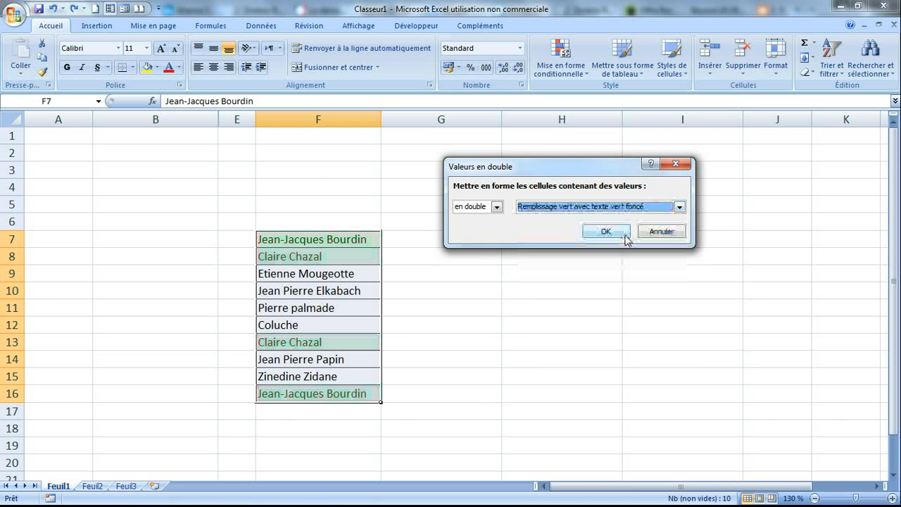
left_click(680, 206)
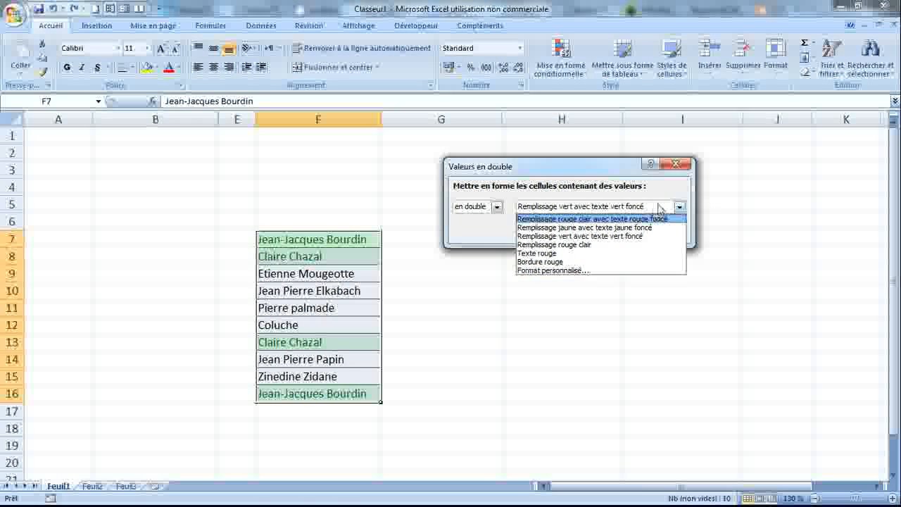
left_click(680, 207)
left_click(680, 206)
left_click(650, 220)
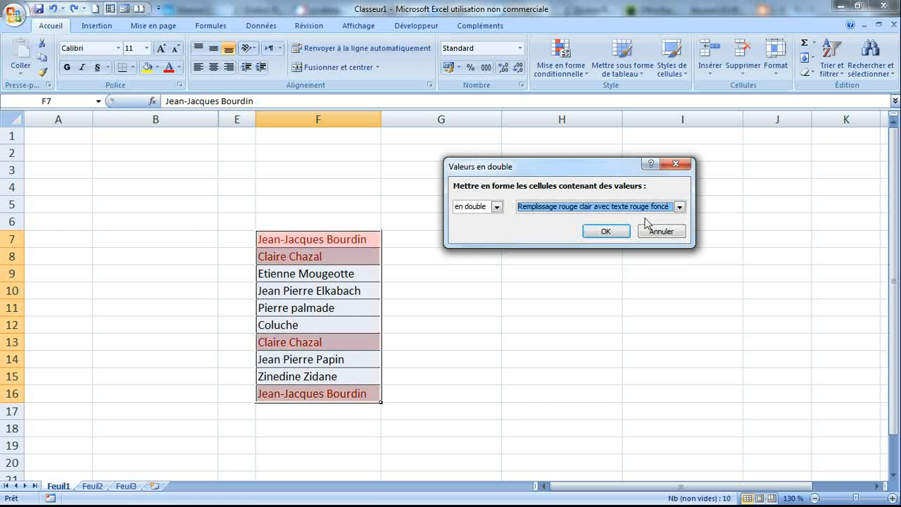
left_click(613, 234)
left_click(334, 200)
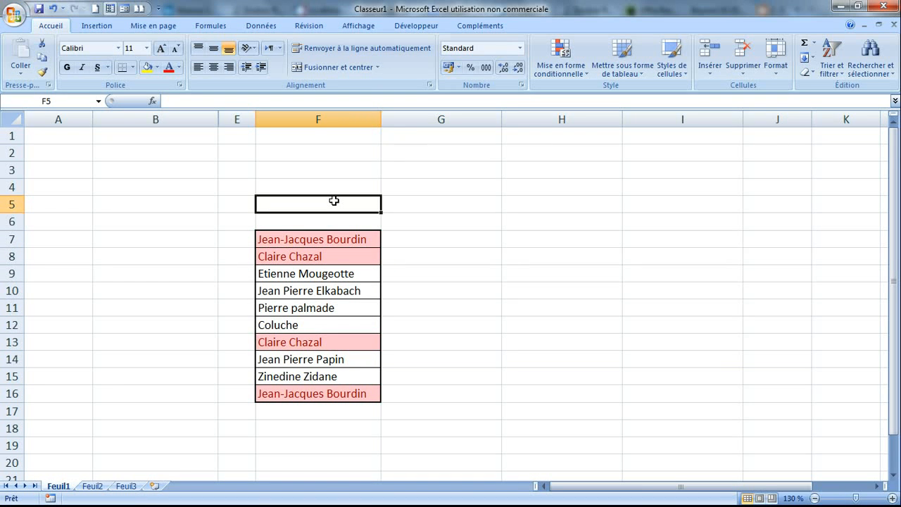
Remove the duplicate names from F7:F16, treating column F as data without headers.
left_click_drag(352, 239, 345, 397)
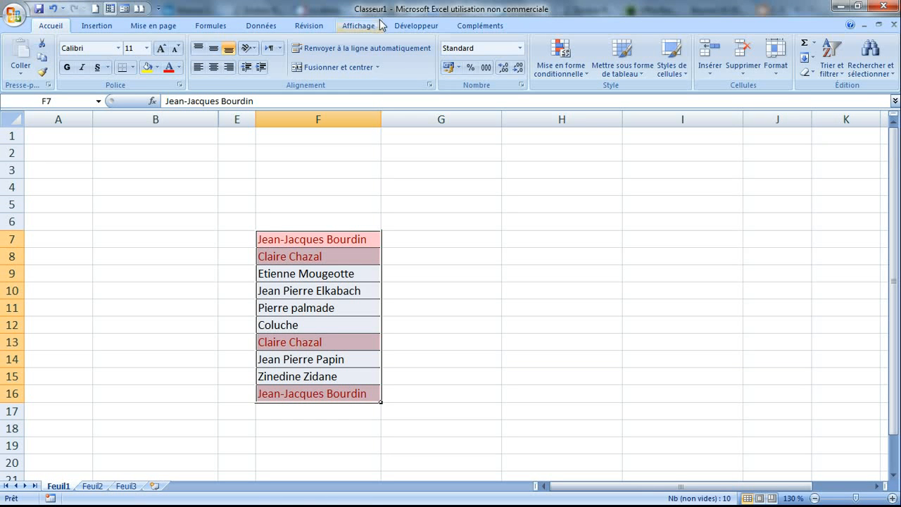
left_click(261, 27)
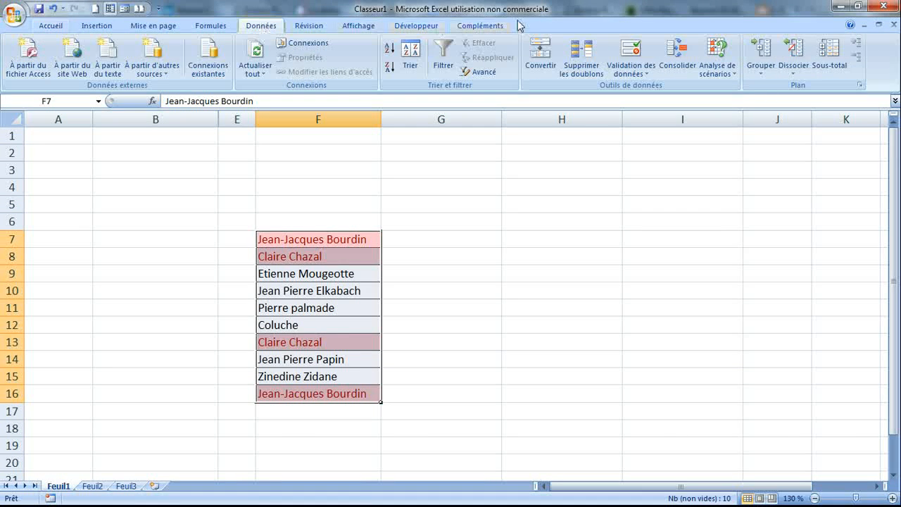
left_click(586, 63)
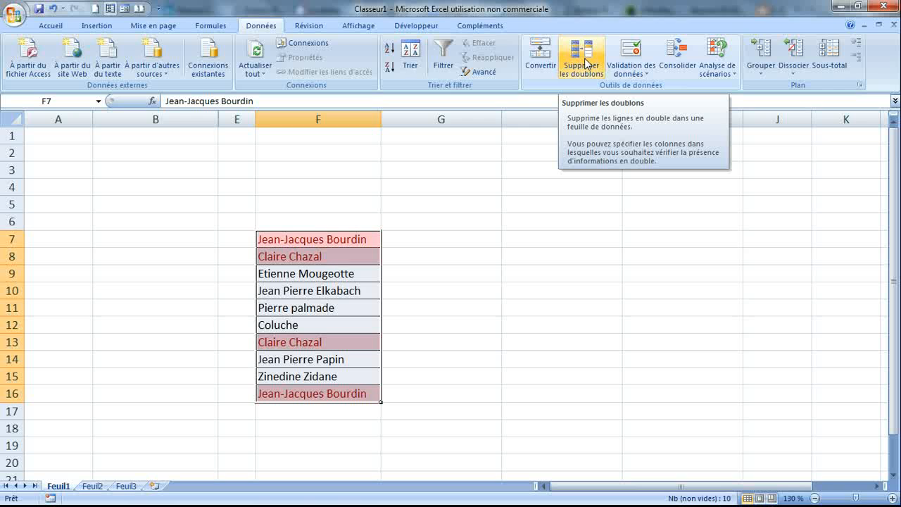
left_click(586, 63)
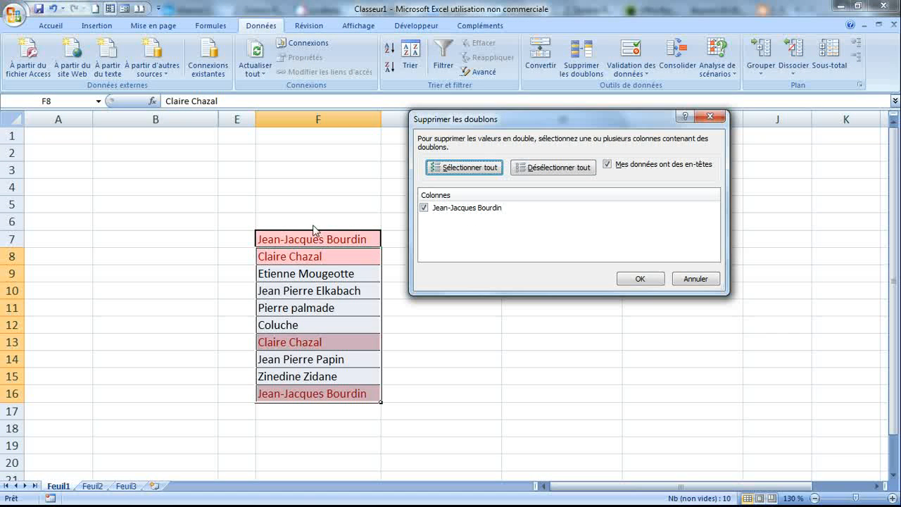
left_click(608, 165)
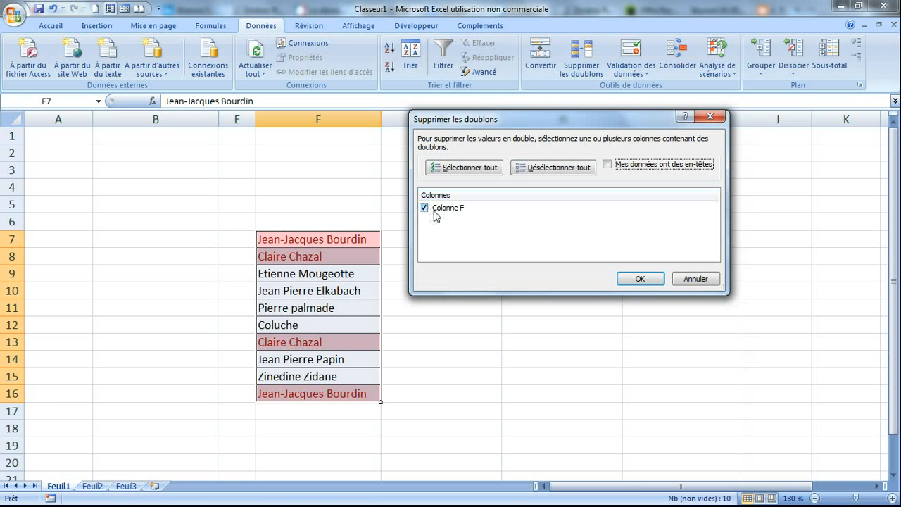
left_click(637, 278)
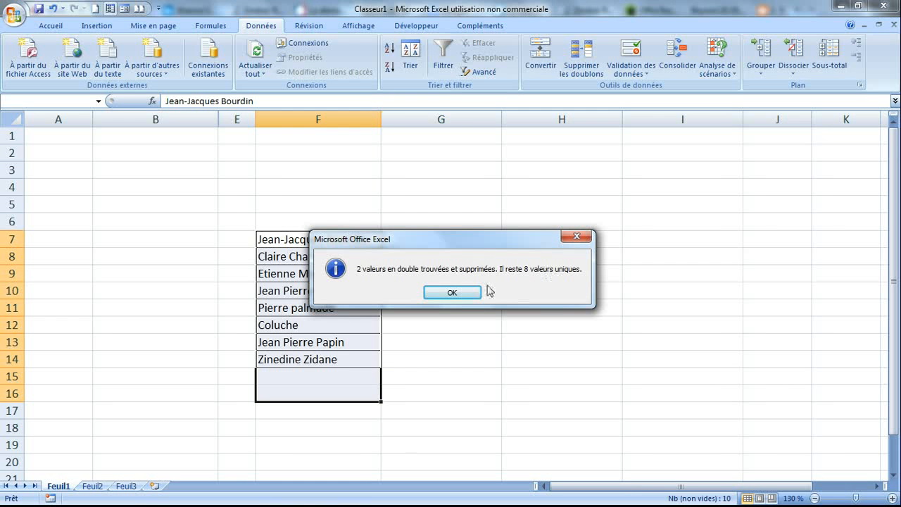
left_click(475, 294)
left_click_drag(376, 238, 369, 258)
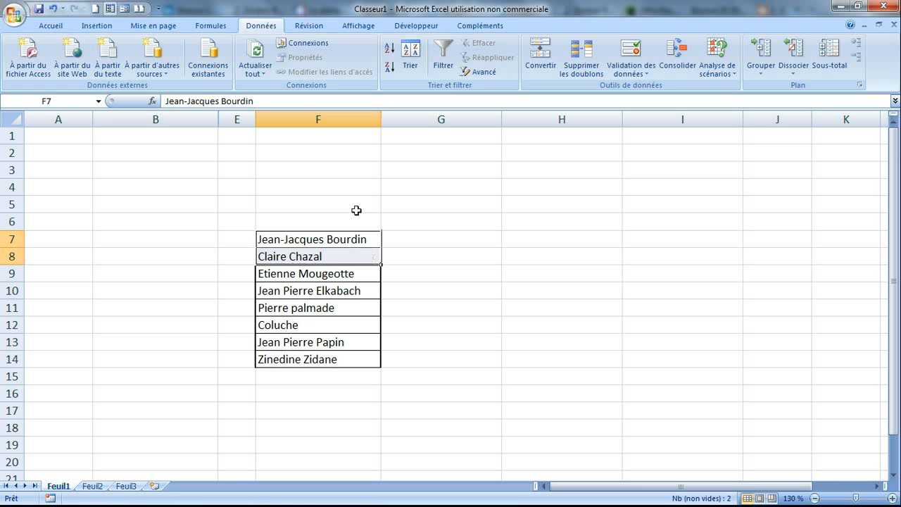
Unhide columns C and D between B and E, and delete column F with its deduplicated list.
left_click_drag(238, 119, 185, 120)
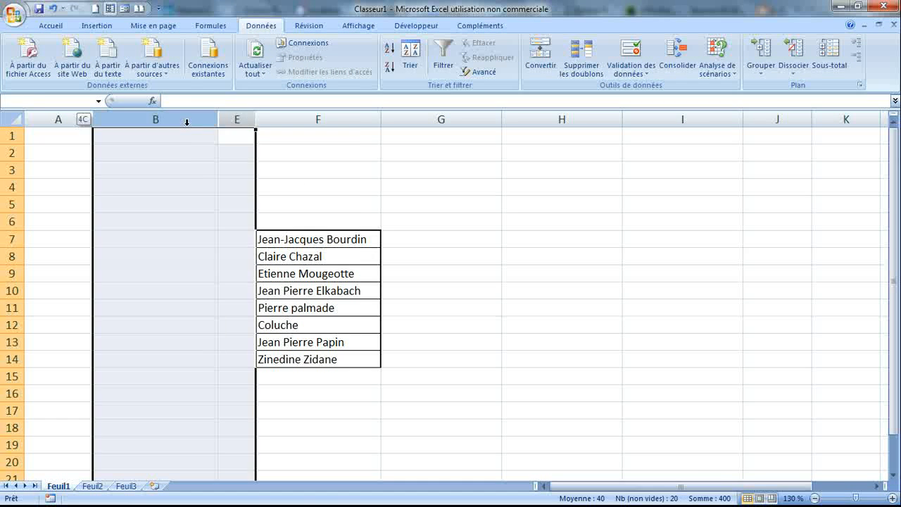
right_click(186, 121)
left_click(226, 288)
left_click(461, 218)
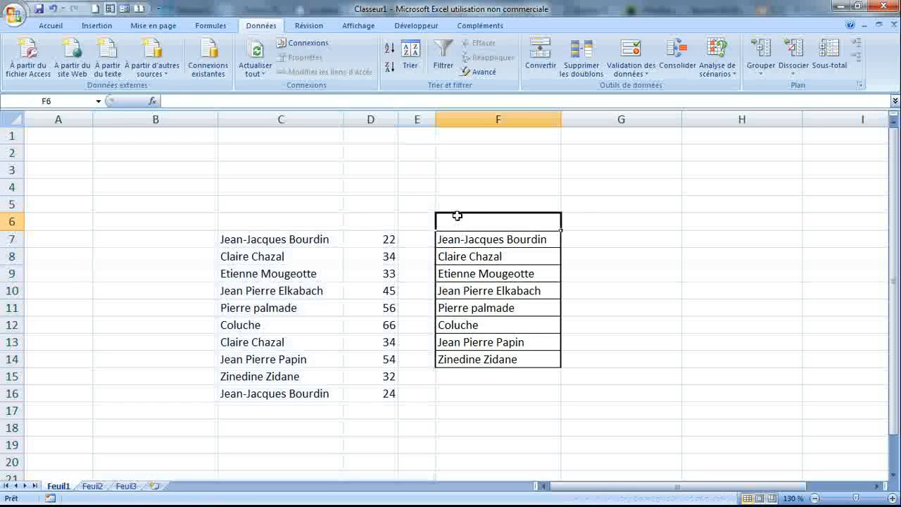
right_click(530, 113)
left_click(580, 198)
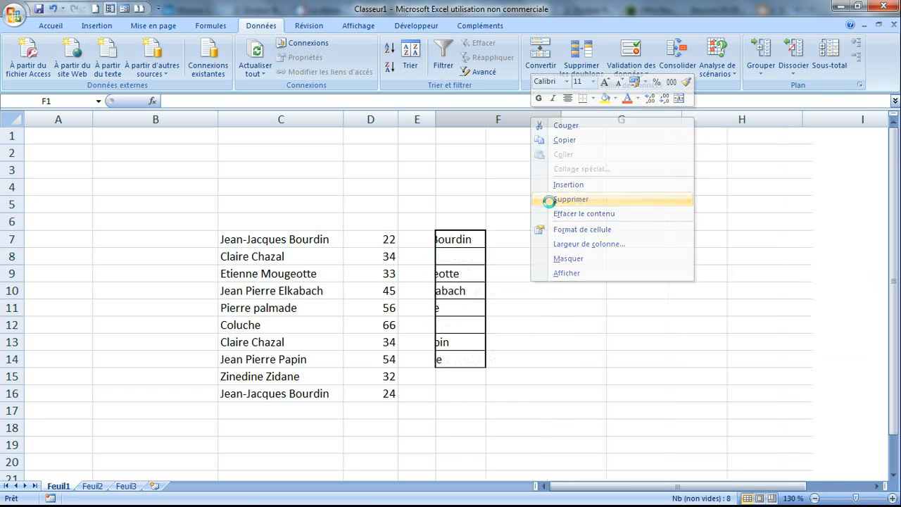
Compare the repeated names in C7:C16 with their corresponding numbers in column D.
left_click(386, 236)
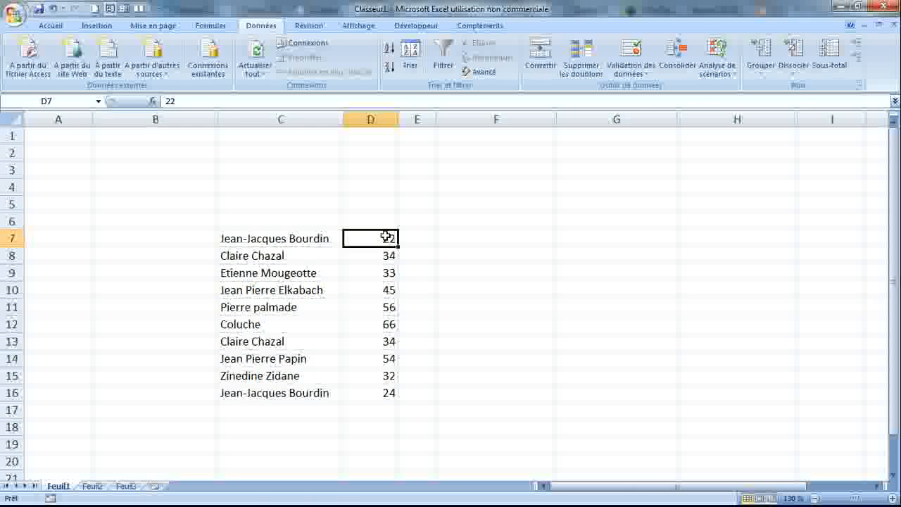
left_click(309, 237)
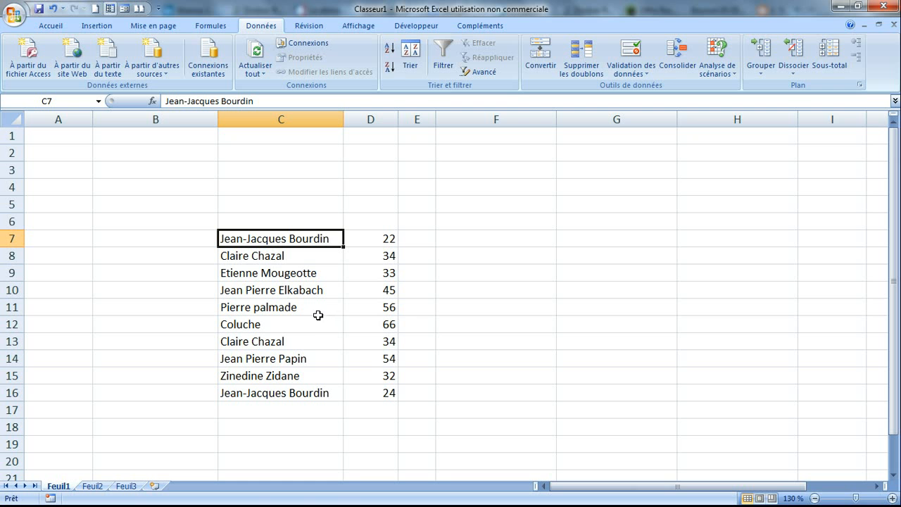
left_click(287, 258)
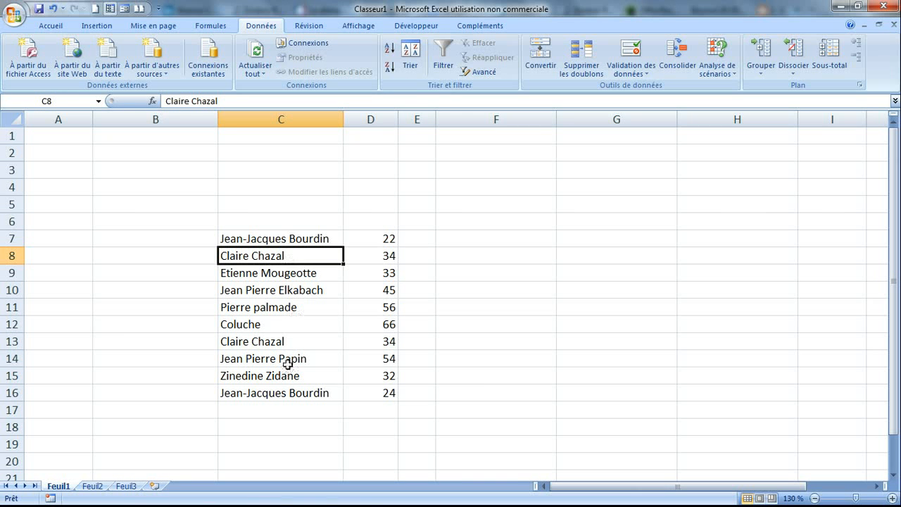
left_click(290, 341)
left_click(301, 394)
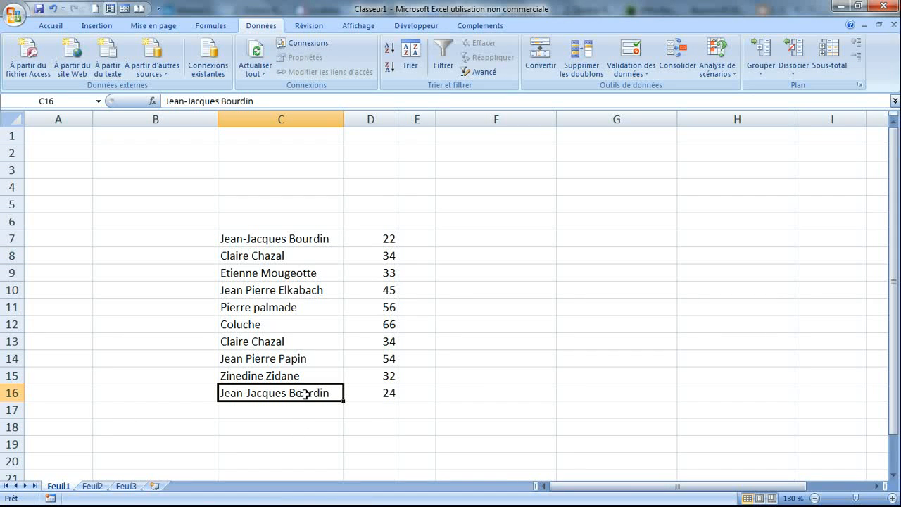
left_click_drag(376, 242, 379, 401)
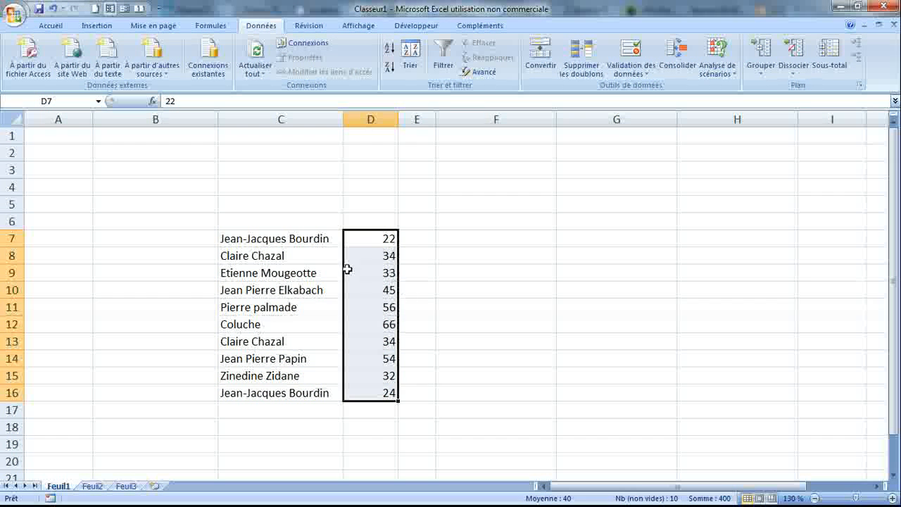
left_click_drag(299, 260, 360, 256)
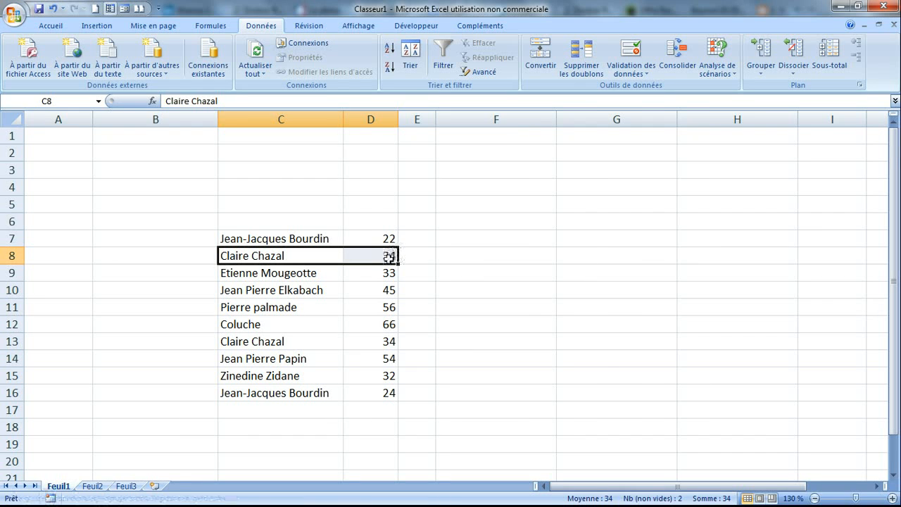
left_click(359, 257)
left_click_drag(297, 342, 373, 342)
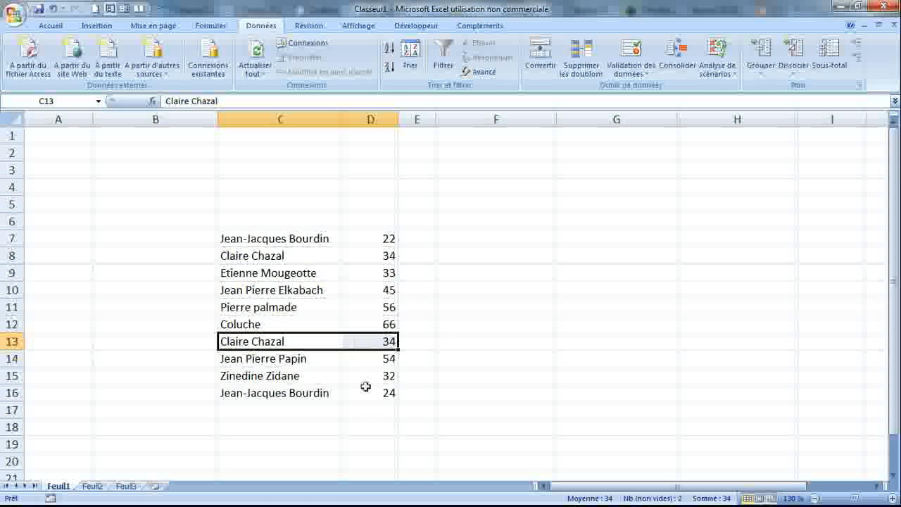
left_click_drag(336, 240, 375, 237)
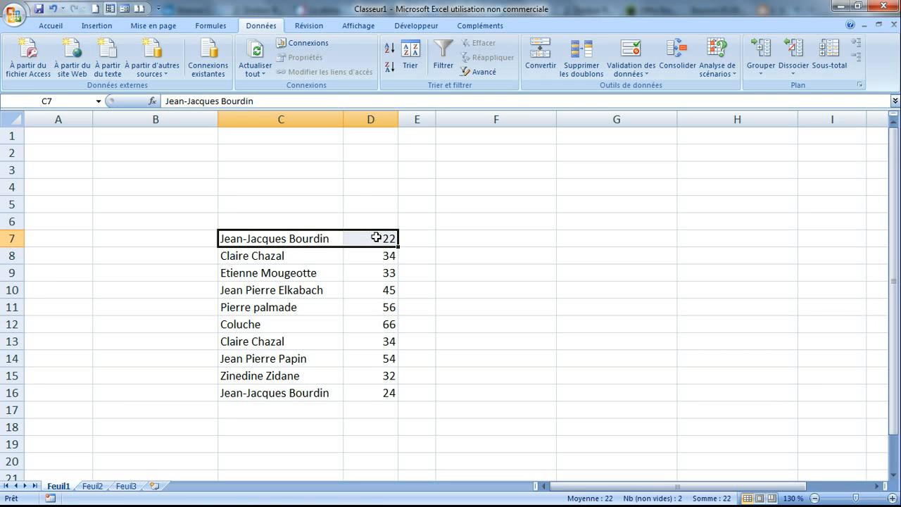
left_click(385, 238)
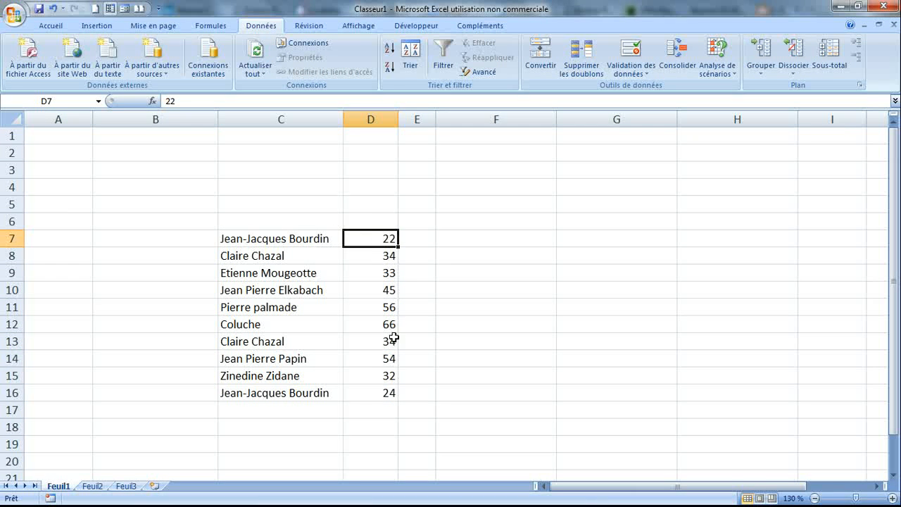
left_click(387, 394)
Highlight the duplicate names in C7:C16 with light red fill and dark red text.
left_click_drag(310, 237, 372, 383)
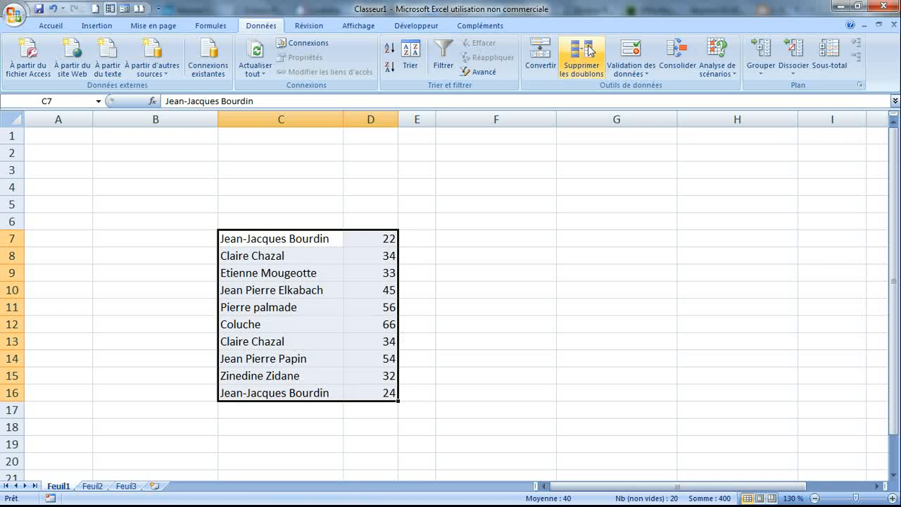
left_click_drag(282, 238, 303, 393)
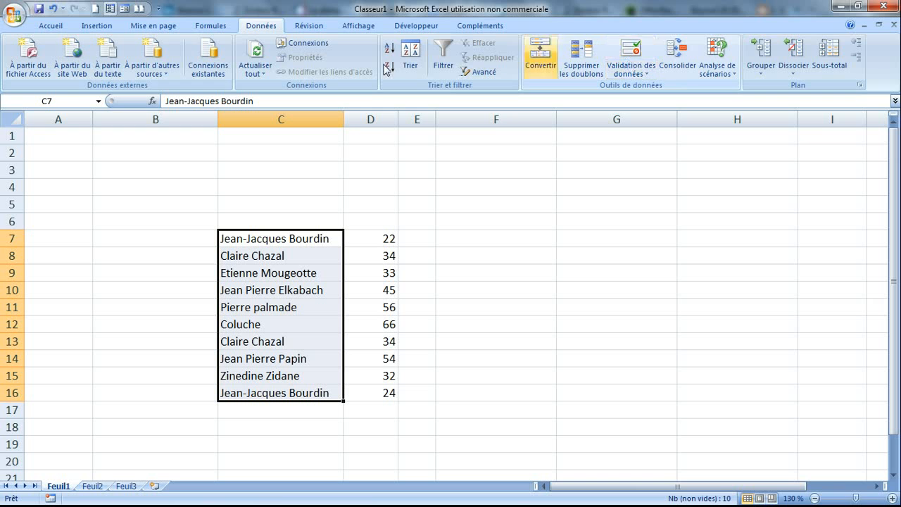
left_click(49, 26)
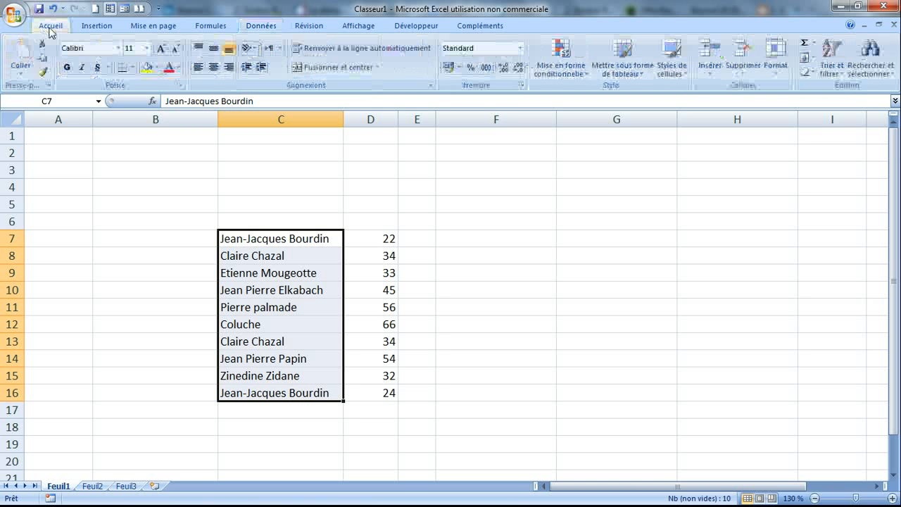
left_click(574, 66)
mouse_move(634, 95)
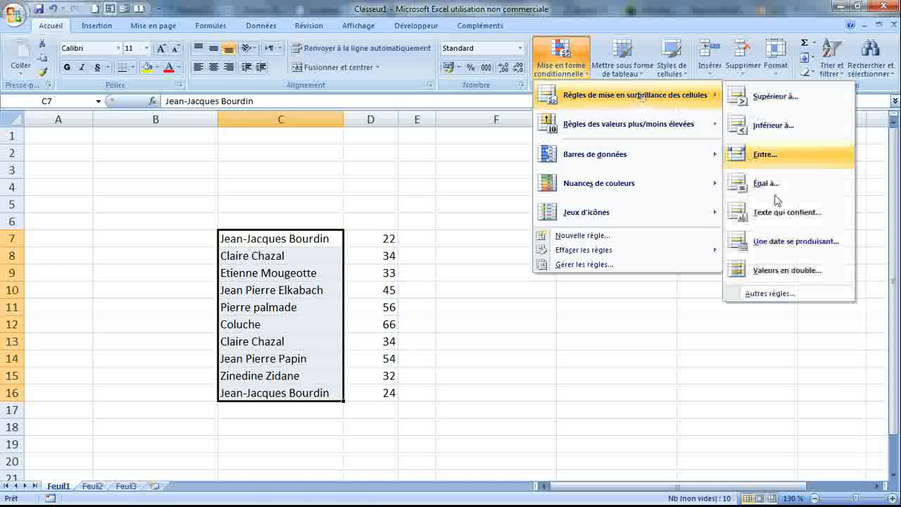
left_click(762, 271)
left_click(595, 231)
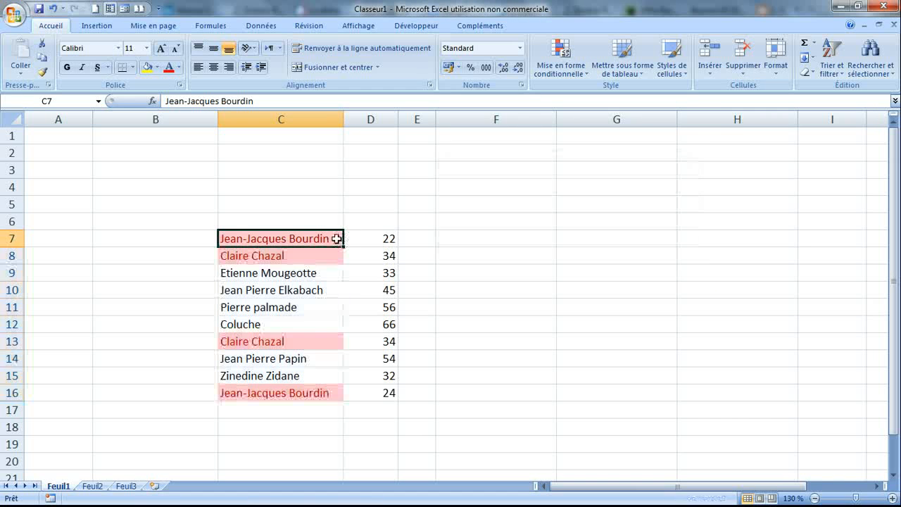
Try removing the duplicate rows from C7:D16 by comparing both columns C and D without headers, and undo the removal.
left_click(324, 189)
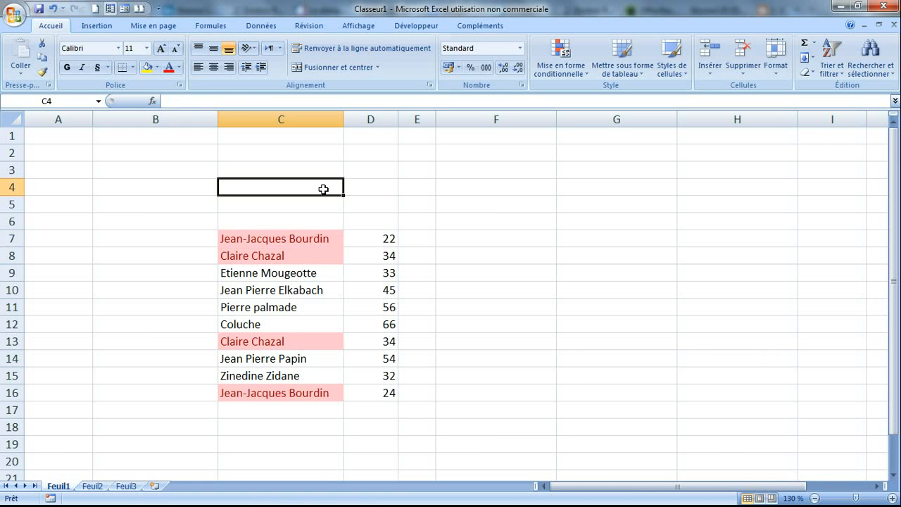
left_click_drag(320, 238, 374, 392)
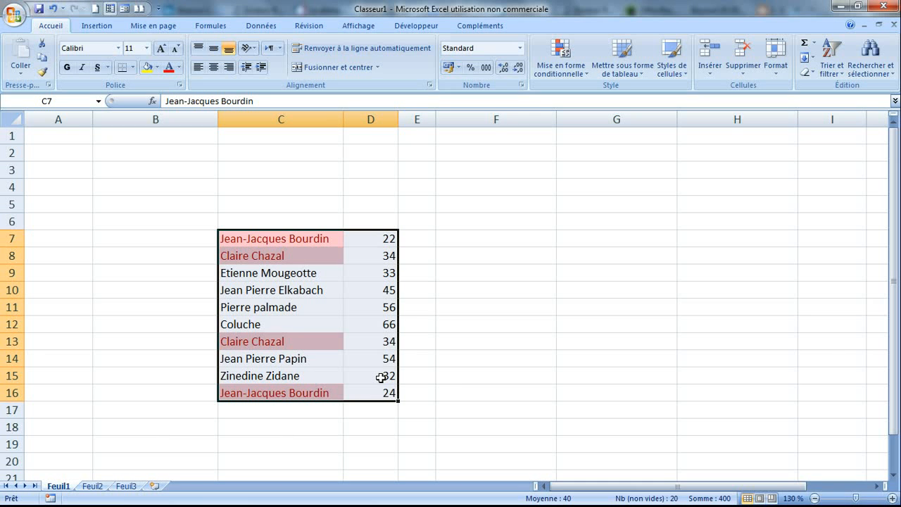
left_click(261, 26)
left_click(582, 60)
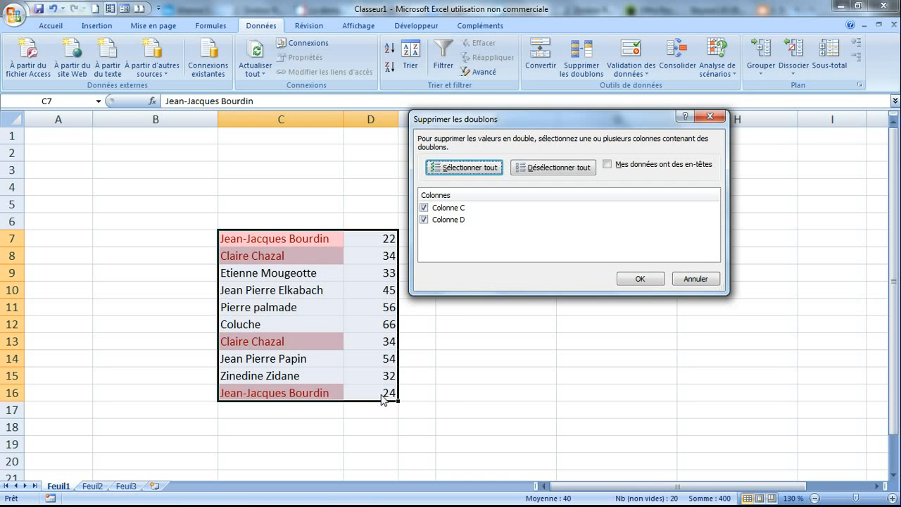
left_click(647, 279)
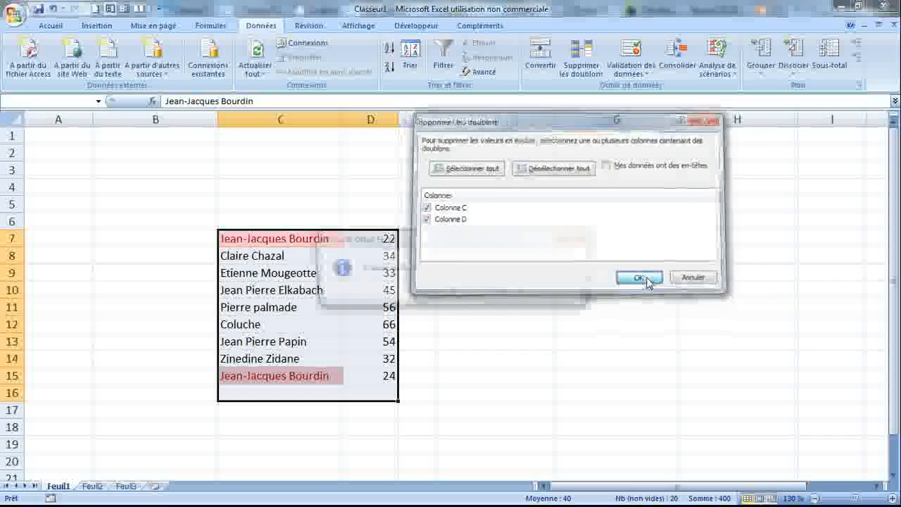
left_click(466, 295)
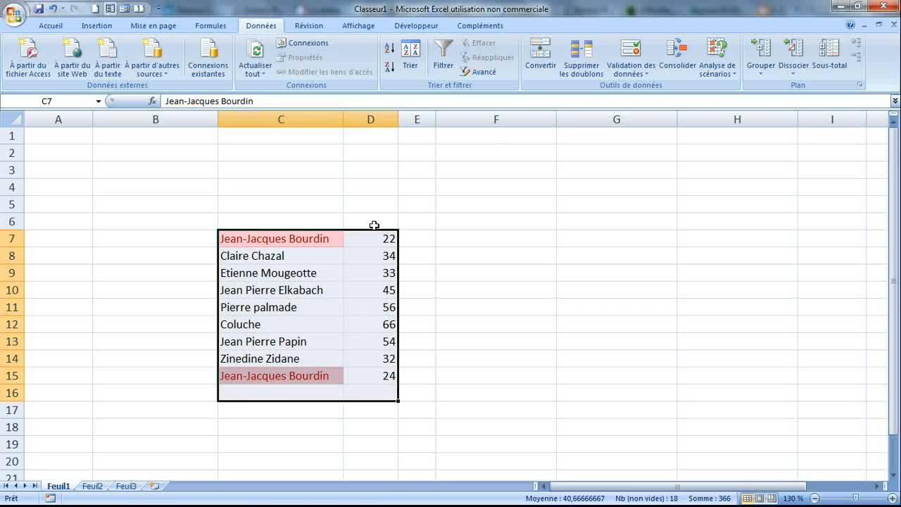
key("ctrl+z")
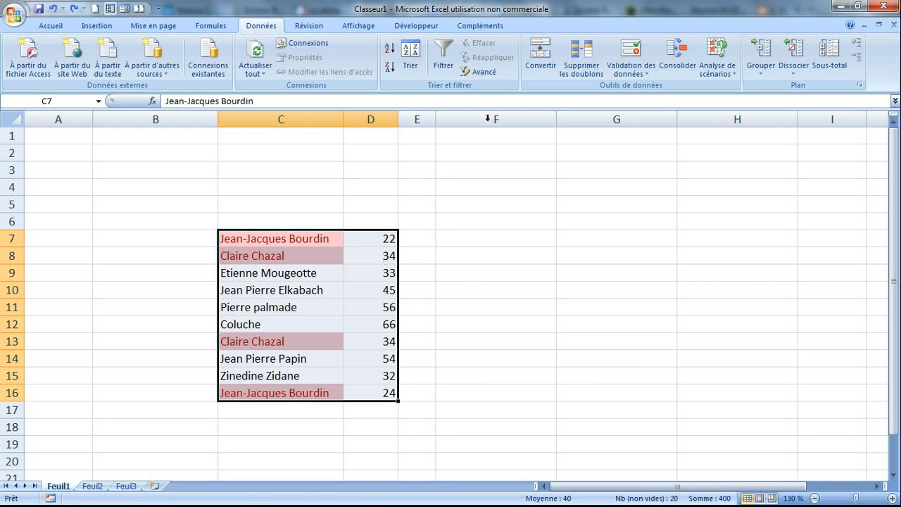
Remove the duplicate rows from C7:D16 by comparing only column C, leaving column D out, and select the first remaining row's name and number.
left_click(581, 56)
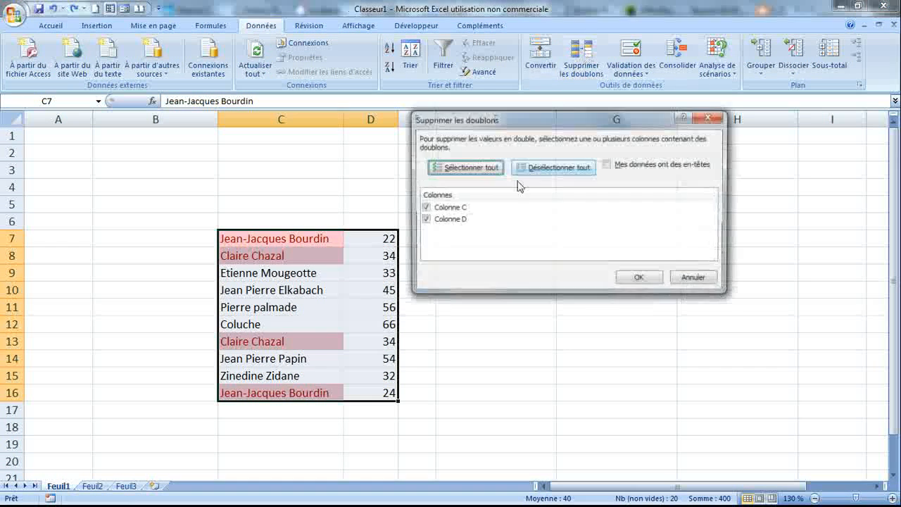
left_click(424, 220)
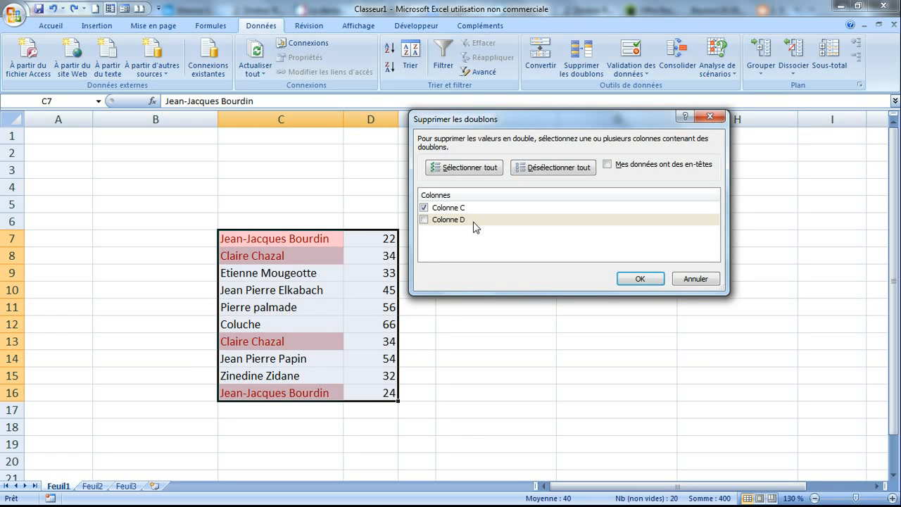
left_click(424, 225)
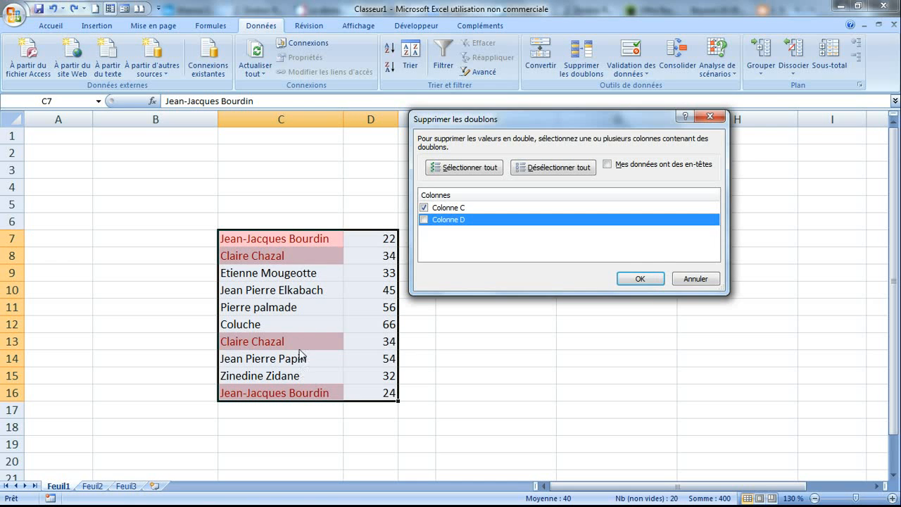
left_click(640, 279)
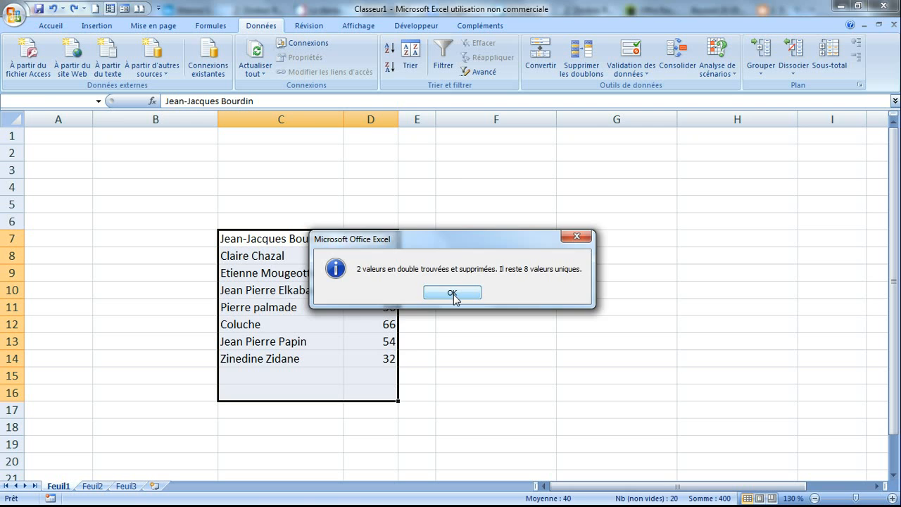
left_click(454, 293)
left_click(380, 257)
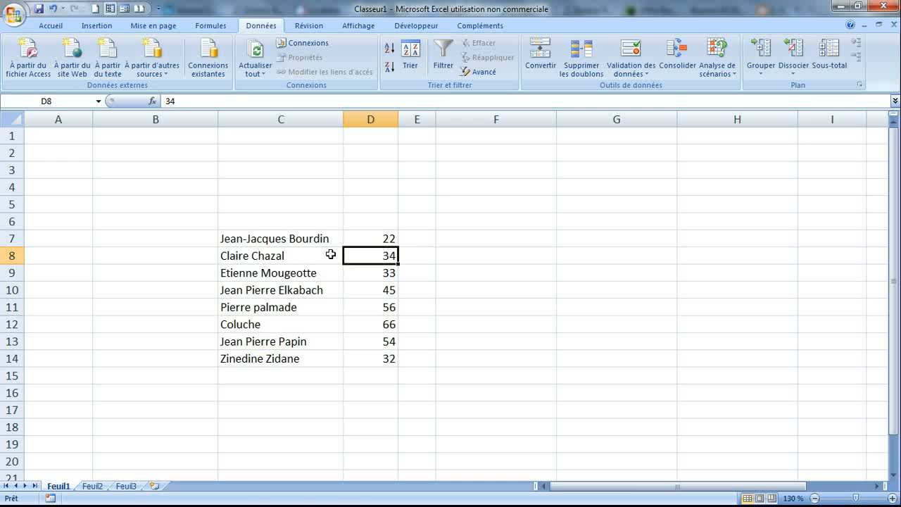
left_click_drag(330, 238, 356, 243)
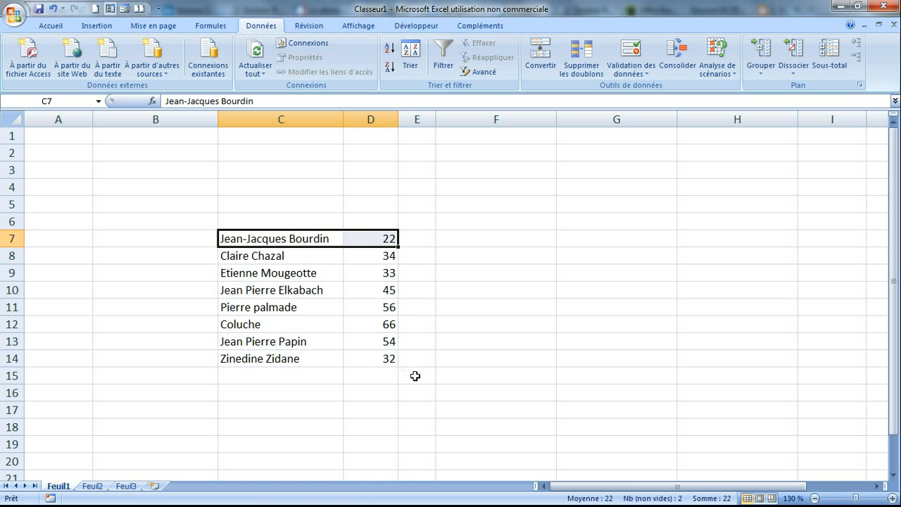